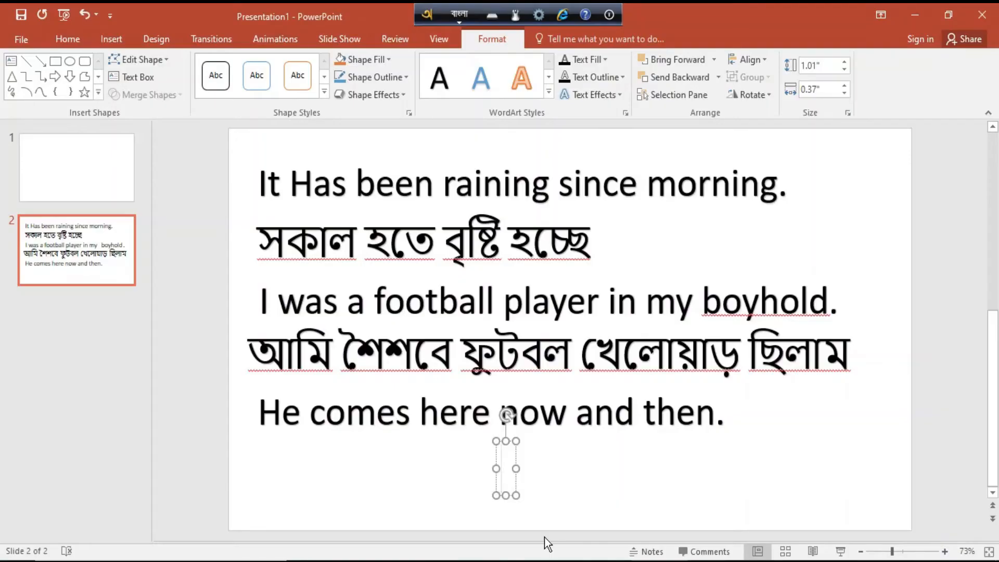
# - Enter "তিনি এখানে মাঝে মাঝে আসতেন" in the empty text box below "He comes here now and then." and align it with the lines above
pyautogui.write('তিনি এখানে মা')
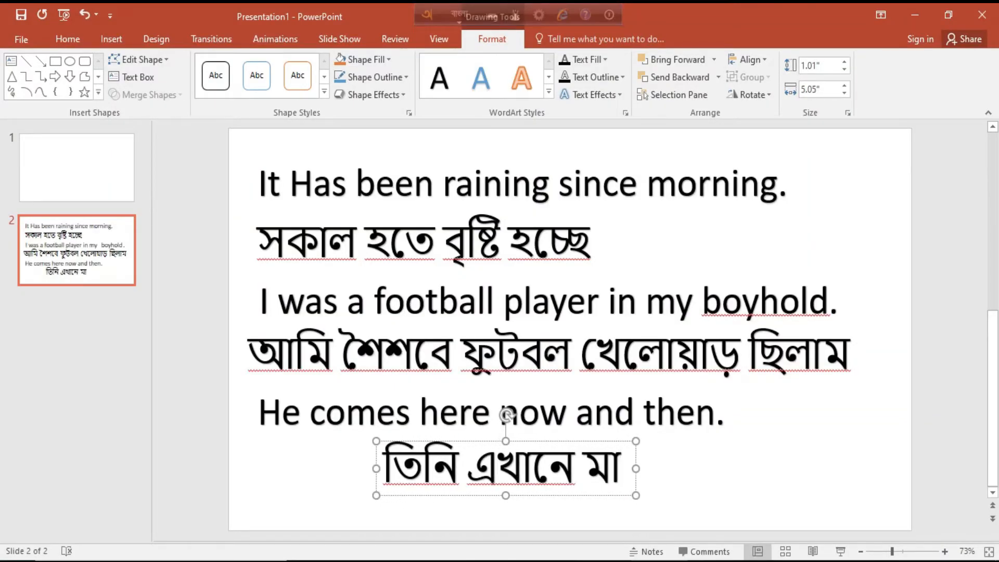
pyautogui.write('ঝে মাঝে')
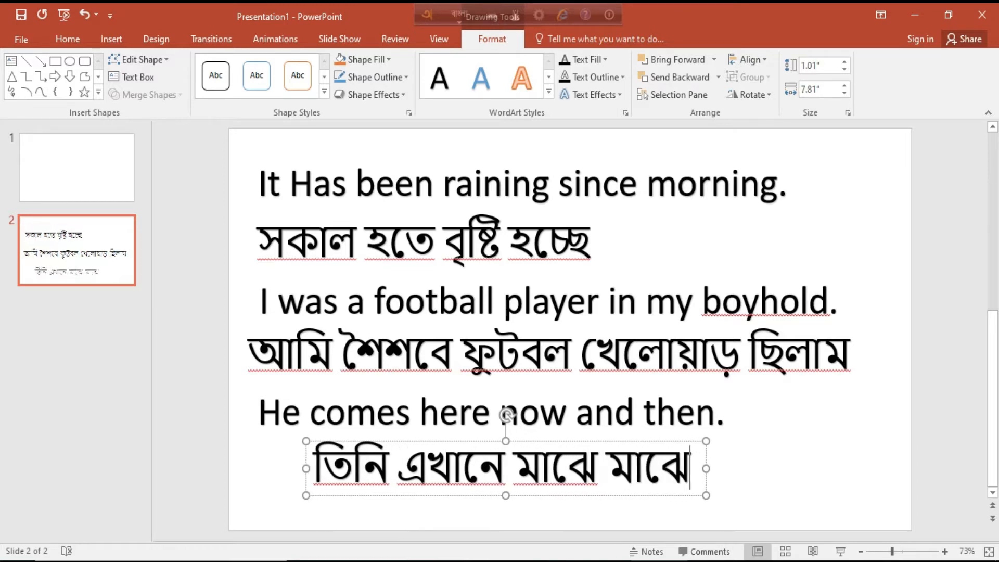
pyautogui.write(' আসতেন')
pyautogui.moveTo(548, 439); pyautogui.dragTo(560, 441)
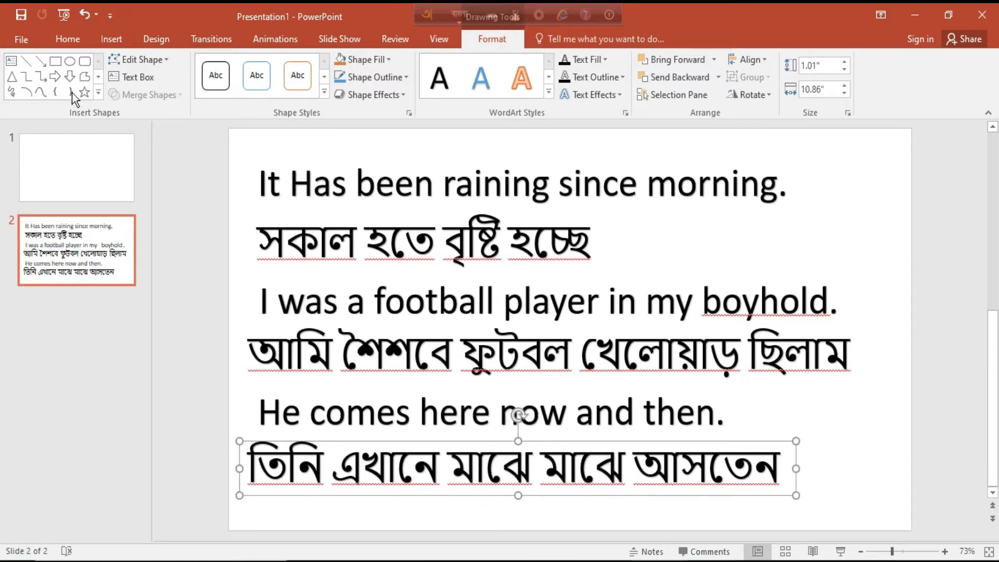
# - Add a new slide with the Blank layout after slide 2
pyautogui.click(63, 42)
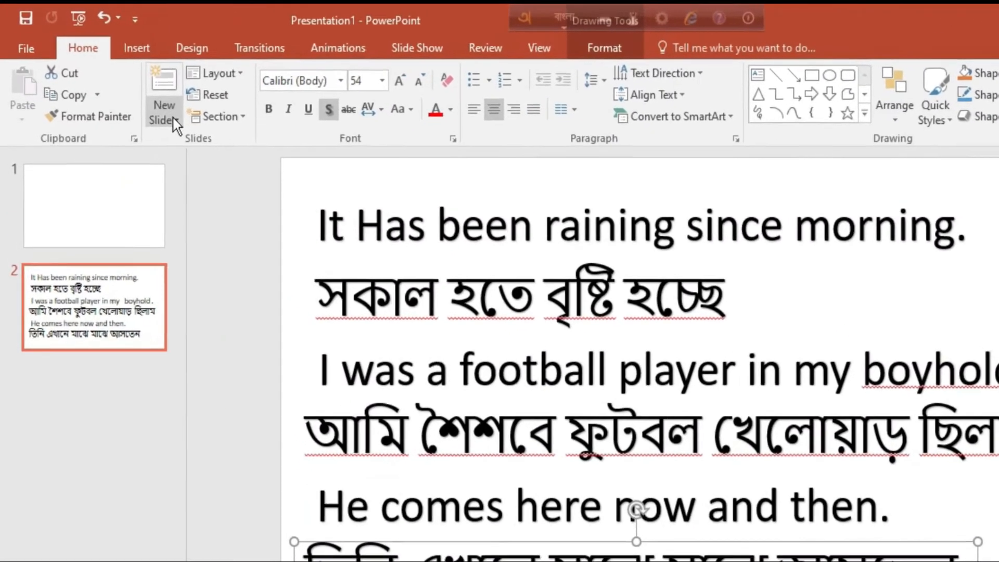
pyautogui.click(173, 118)
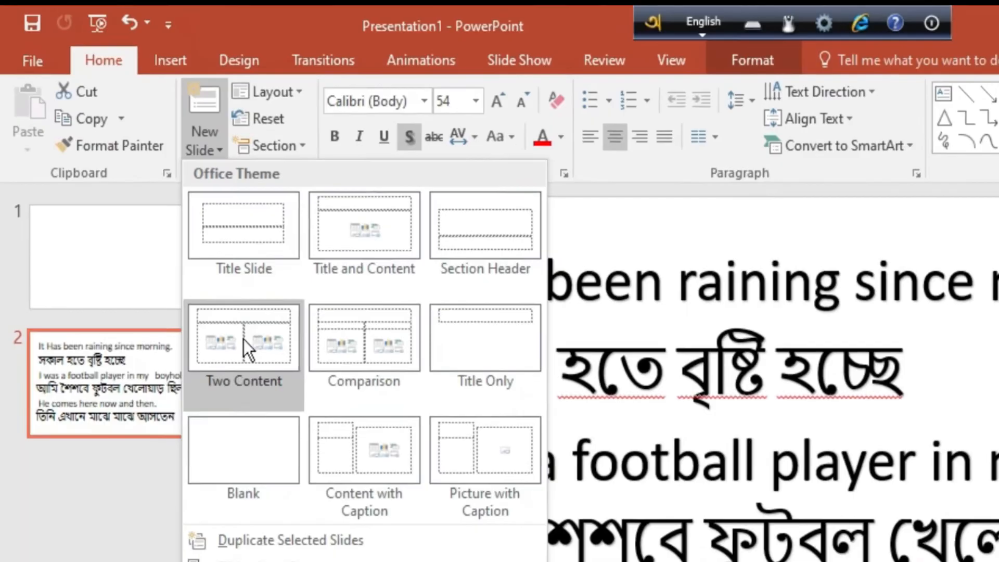
pyautogui.click(191, 351)
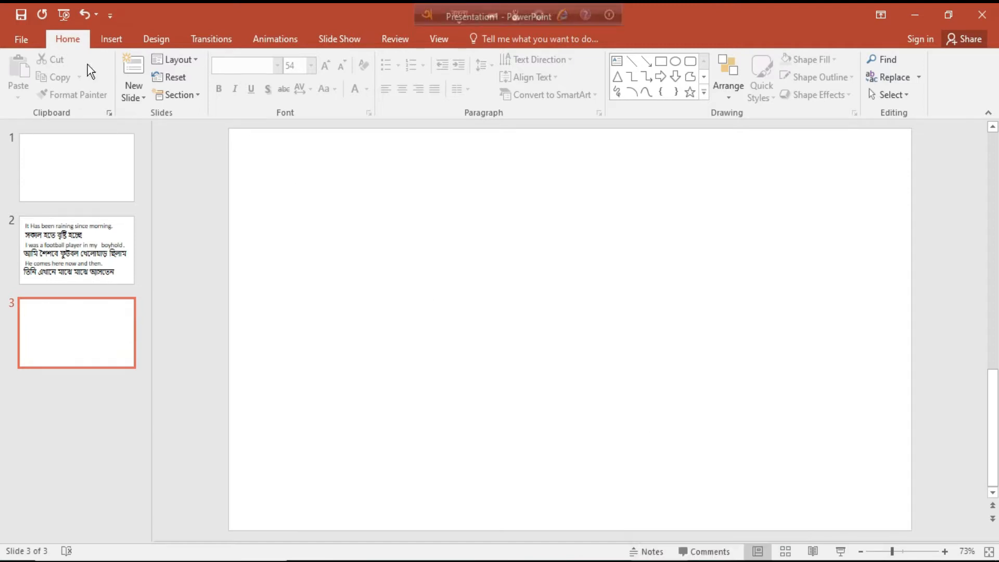
# - Insert a plain black WordArt on slide 3 with the text "I like bread with butter."
pyautogui.click(118, 39)
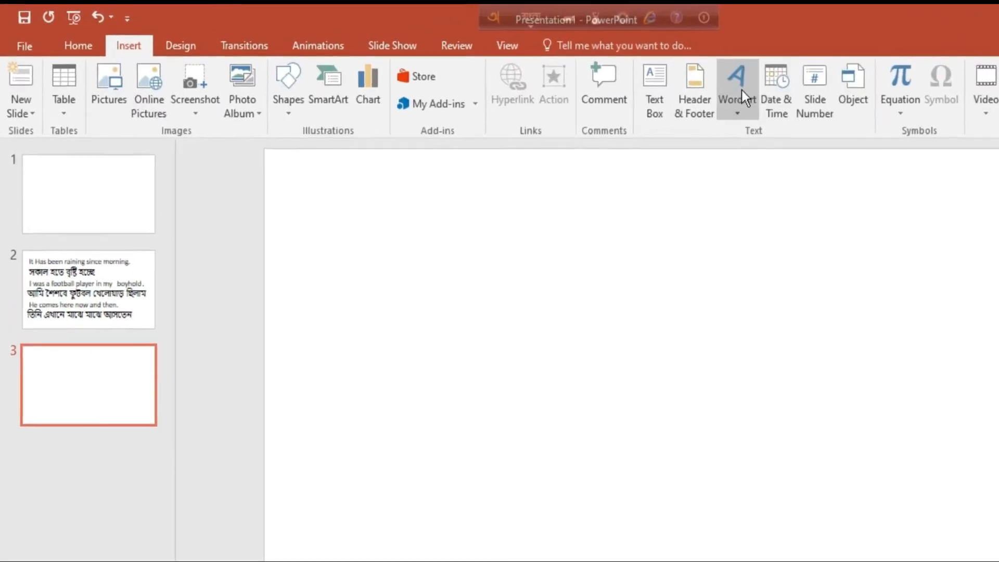
pyautogui.click(660, 75)
pyautogui.click(665, 136)
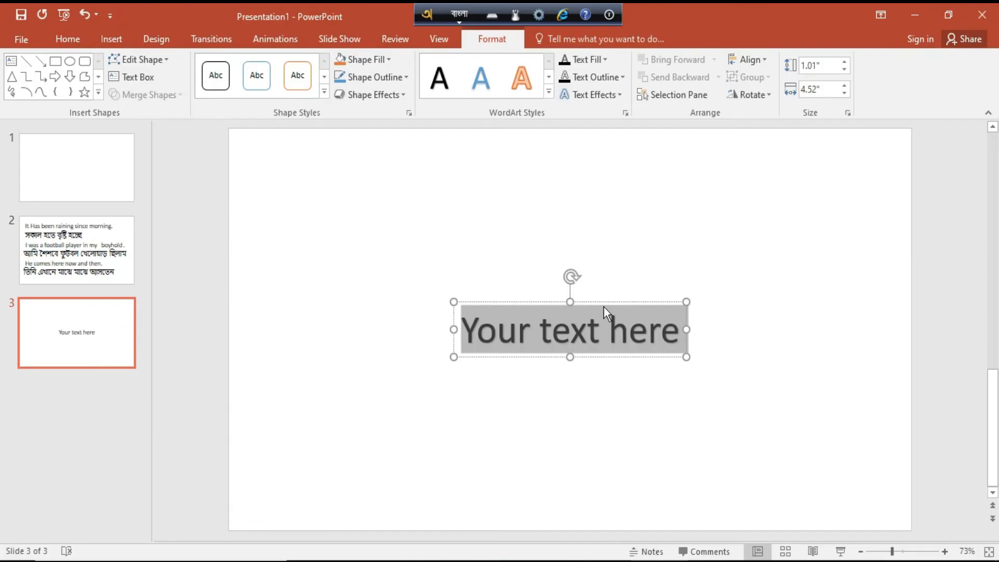
pyautogui.press('BackSpace')
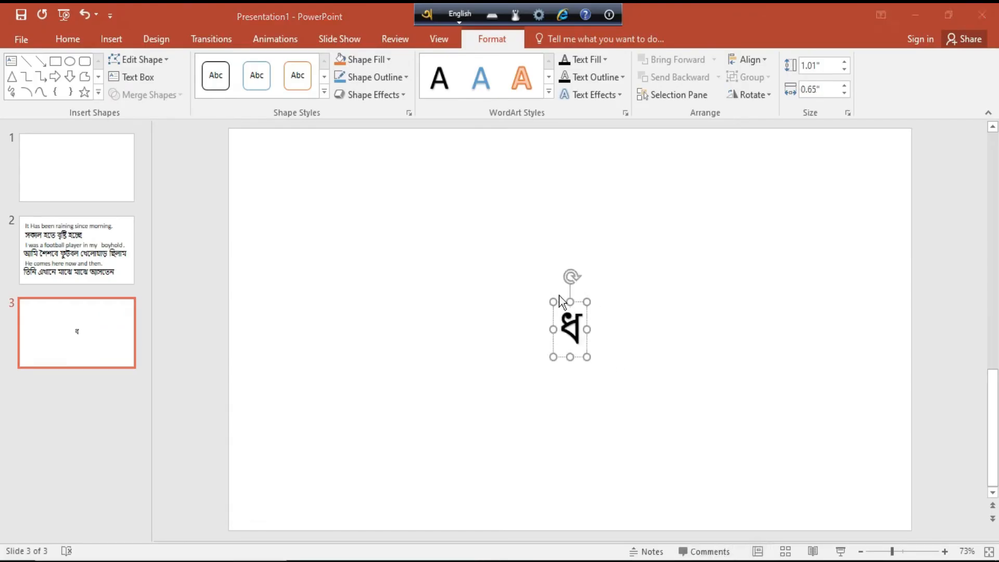
pyautogui.click(578, 328)
pyautogui.press('BackSpace')
pyautogui.write('I')
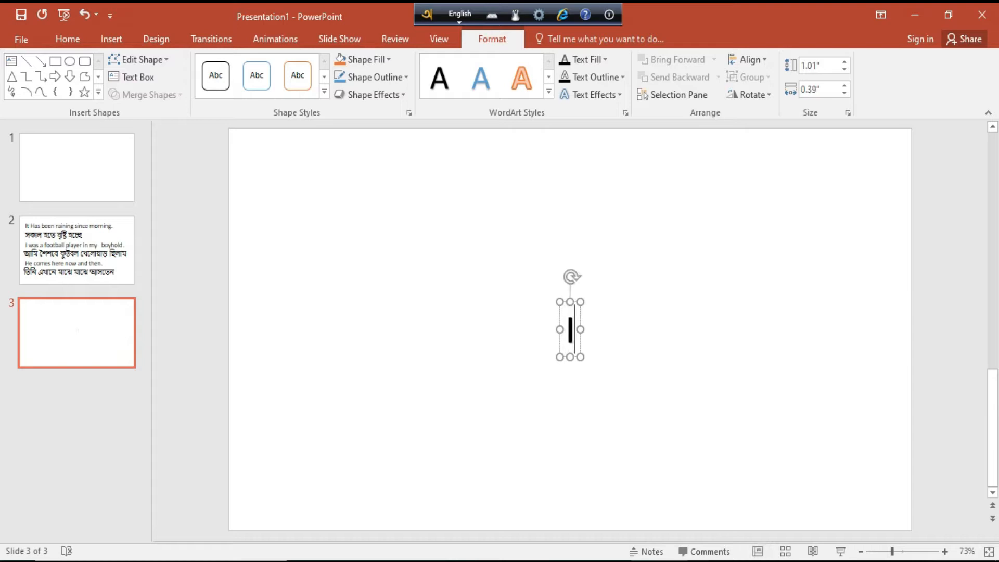
pyautogui.write(' like ')
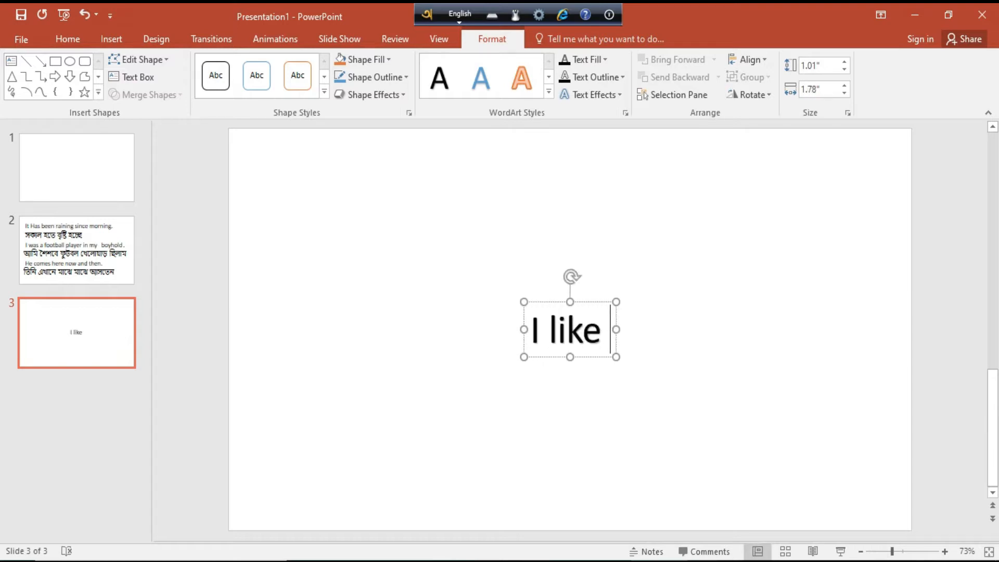
pyautogui.write('bread w')
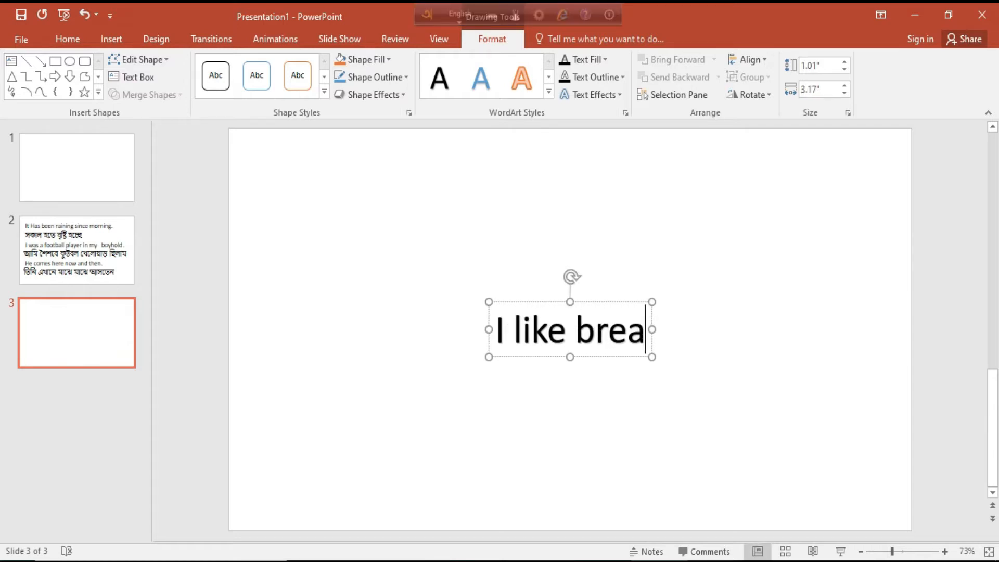
pyautogui.write('ith Batter.')
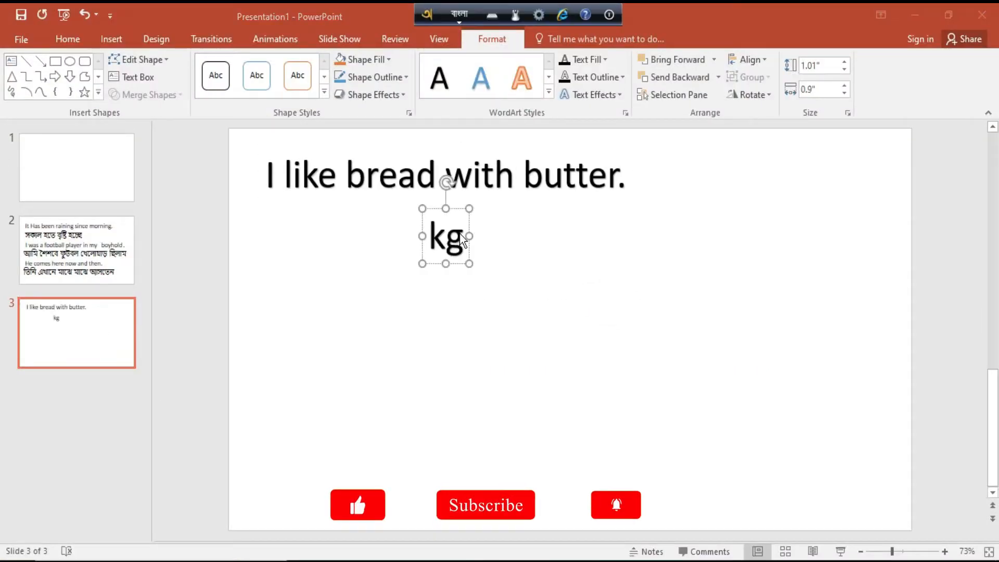
# - Replace the text of the second WordArt with "আমি মাখন দিয়ে রুটি খেতে পছন্দ করি" and align it under the English line
pyautogui.press('BackSpace')
pyautogui.press('BackSpace')
pyautogui.write('আমি মাখন দিয়ে রুটি খেতে')
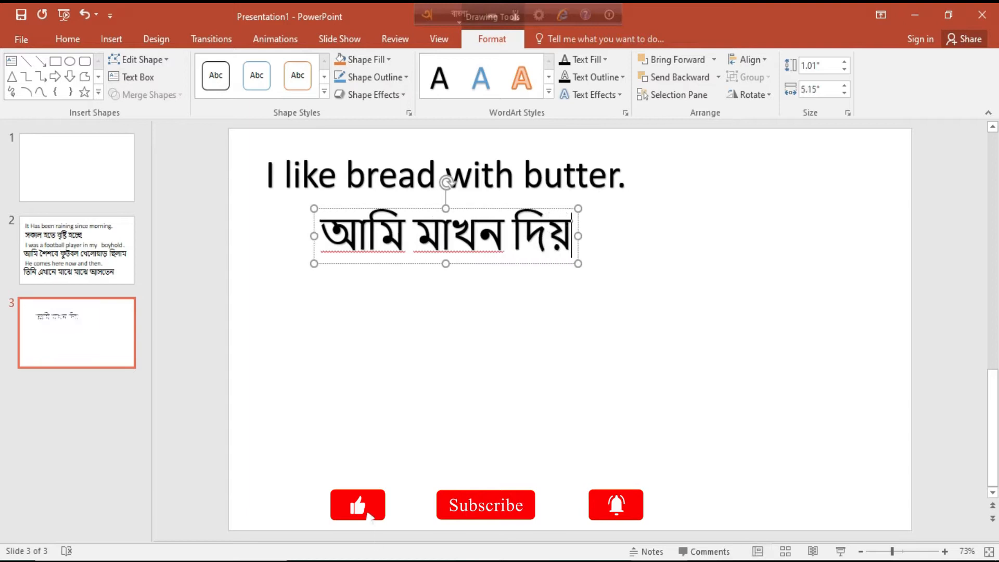
pyautogui.write(' পছন্দ করি')
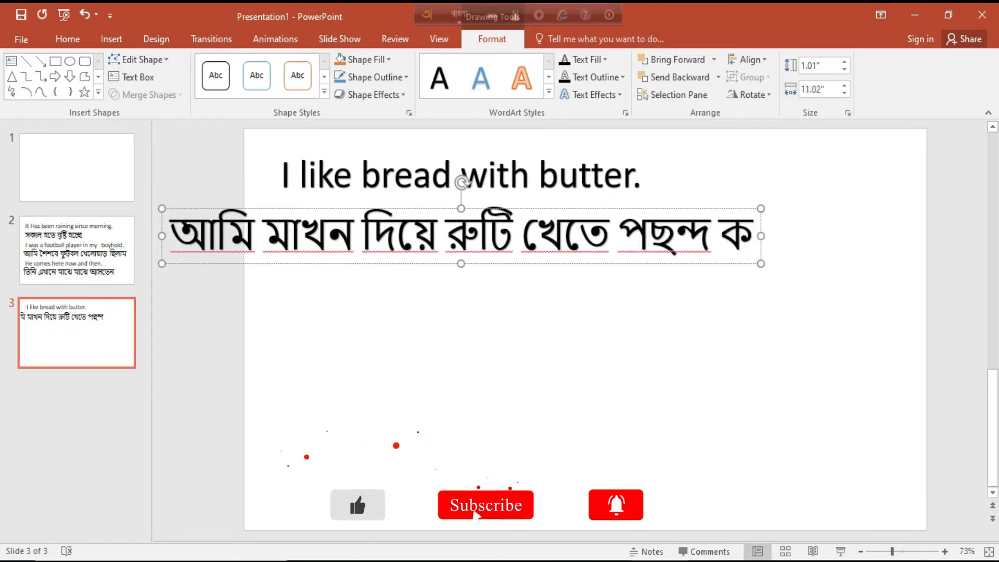
pyautogui.click(649, 202)
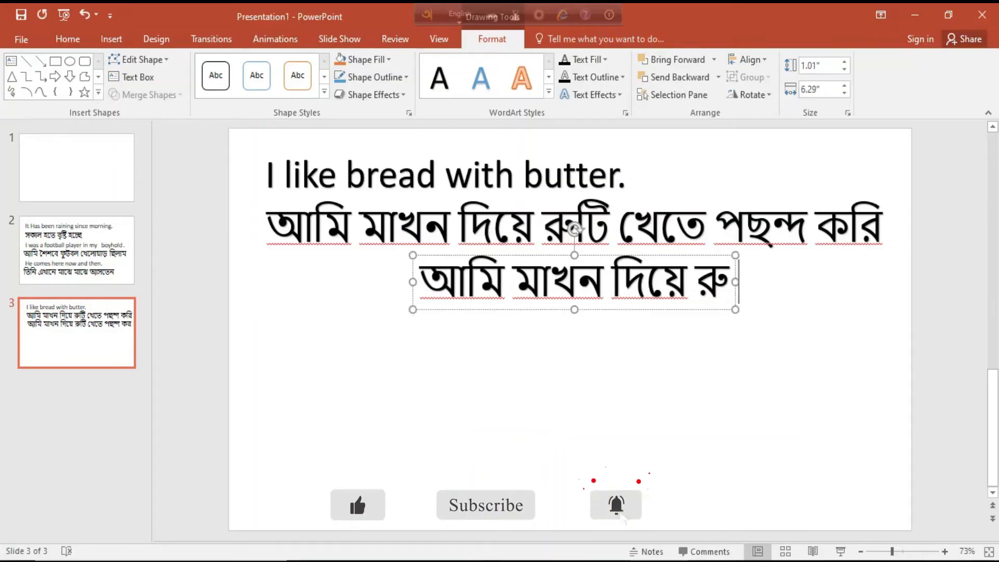
# - Replace the text of the third WordArt line on slide 3 with "Natore is 30 miles from Rajshahi."
pyautogui.press('BackSpace')
pyautogui.press('BackSpace')
pyautogui.press('BackSpace')
pyautogui.press('BackSpace')
pyautogui.press('BackSpace')
pyautogui.press('BackSpace')
pyautogui.press('BackSpace')
pyautogui.press('BackSpace')
pyautogui.press('BackSpace')
pyautogui.press('BackSpace')
pyautogui.press('BackSpace')
pyautogui.press('BackSpace')
pyautogui.press('BackSpace')
pyautogui.press('BackSpace')
pyautogui.press('BackSpace')
pyautogui.press('BackSpace')
pyautogui.write('Natore is 30 miles from Rajshahi.')
# - Duplicate the Natore line below itself and replace the copy's text with "নাটোর হতে রাজশাহী ৩০ মাইল দূরে অবস্থিত"
pyautogui.moveTo(631, 256)
pyautogui.mouseDown()
pyautogui.moveTo(579, 257)
pyautogui.moveTo(579, 311)
pyautogui.mouseUp()
pyautogui.click(460, 14)
pyautogui.click(774, 336)
pyautogui.press('BackSpace')
pyautogui.press('BackSpace')
pyautogui.press('BackSpace')
pyautogui.press('BackSpace')
pyautogui.press('BackSpace')
pyautogui.press('BackSpace')
pyautogui.press('BackSpace')
pyautogui.press('BackSpace')
pyautogui.press('BackSpace')
pyautogui.press('BackSpace')
pyautogui.press('BackSpace')
pyautogui.press('BackSpace')
pyautogui.press('BackSpace')
pyautogui.press('BackSpace')
pyautogui.press('BackSpace')
pyautogui.press('BackSpace')
pyautogui.press('BackSpace')
pyautogui.press('BackSpace')
pyautogui.press('BackSpace')
pyautogui.press('BackSpace')
pyautogui.write('নাটোর হতে রাজশাহী ৩০ মাইল দূরে')
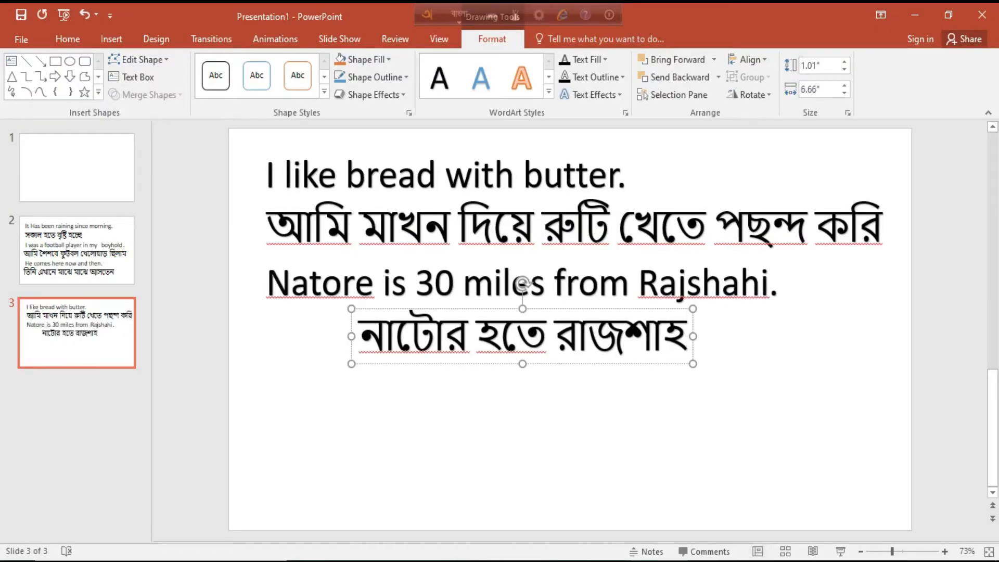
pyautogui.write(' অবস্থিত')
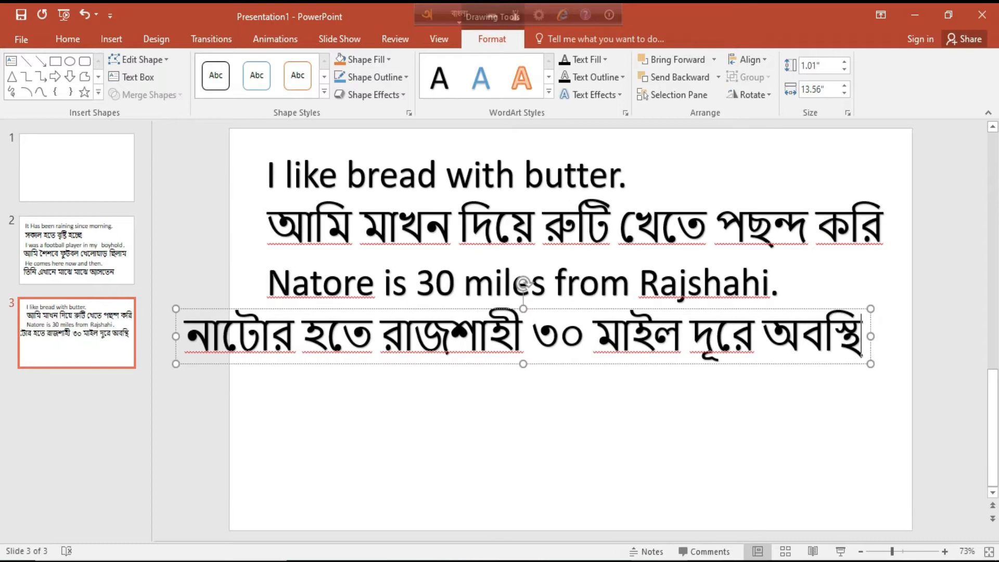
# - Reduce the font size of the Bengali Natore line and reposition it to fit within the slide, aligned with the other lines
pyautogui.moveTo(591, 308); pyautogui.dragTo(657, 311)
pyautogui.tripleClick(294, 332)
pyautogui.hotkey('ctrl', '[')
pyautogui.moveTo(513, 308); pyautogui.dragTo(544, 310)
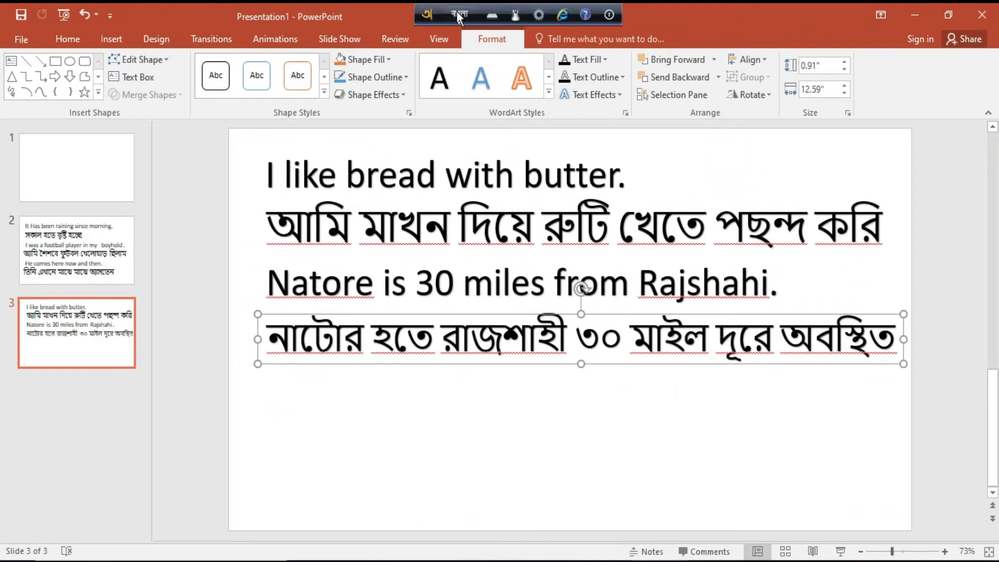
# - Apply the Retrospect theme to the presentation from slide 2
pyautogui.click(95, 258)
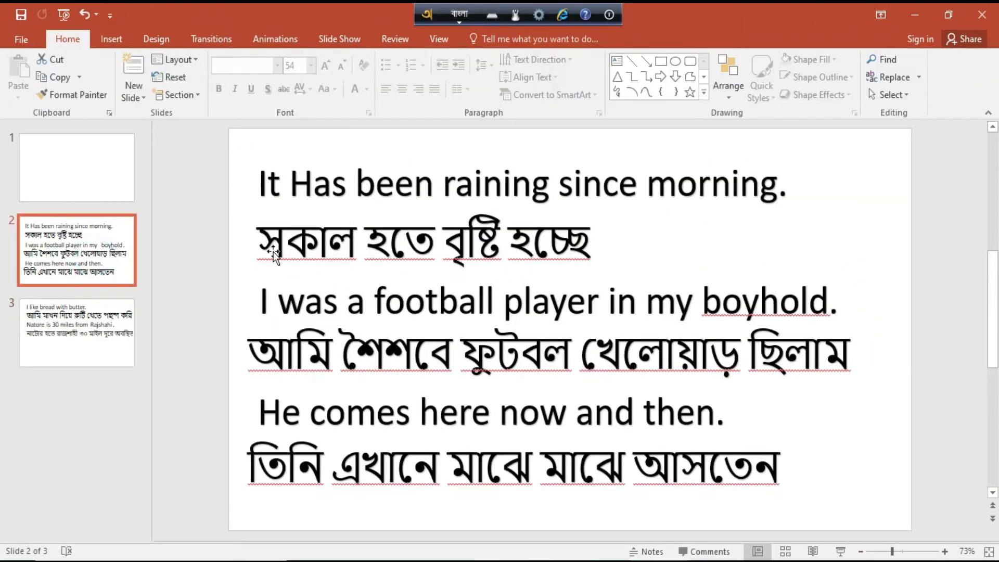
pyautogui.click(160, 45)
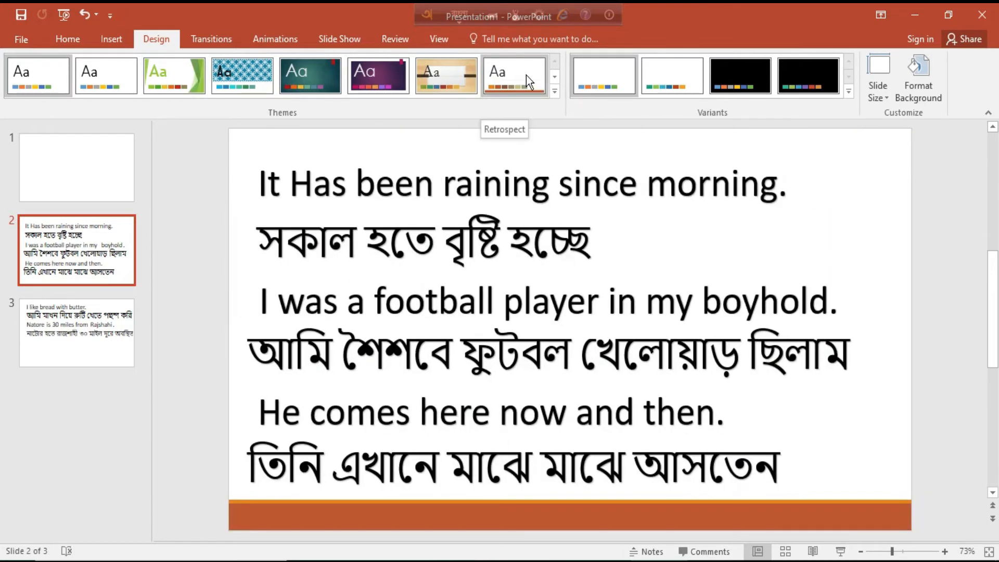
pyautogui.click(526, 74)
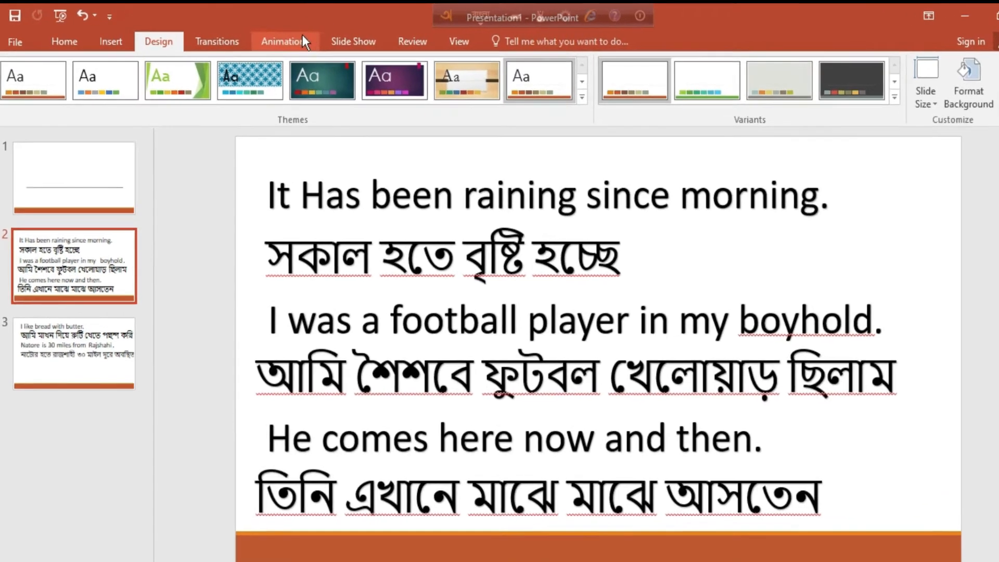
# - Apply a Fly In entrance animation with the From Top direction to "It Has been raining since morning." on slide 2
pyautogui.click(286, 39)
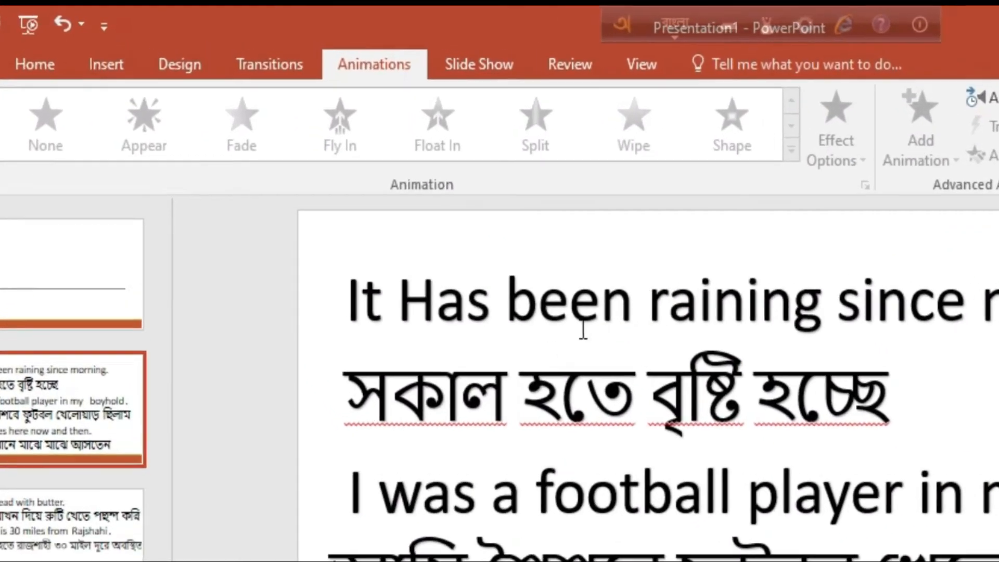
pyautogui.click(451, 224)
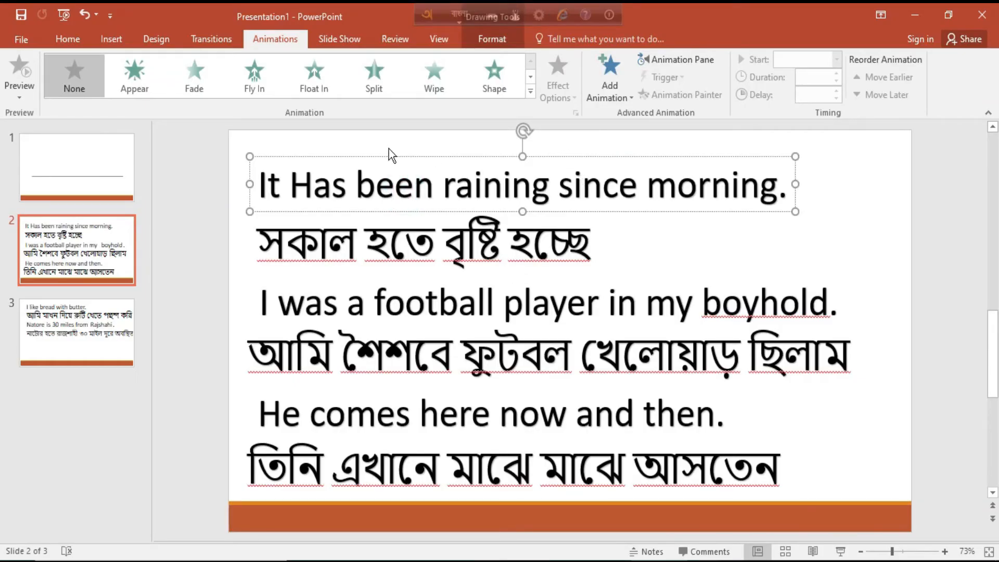
pyautogui.click(257, 82)
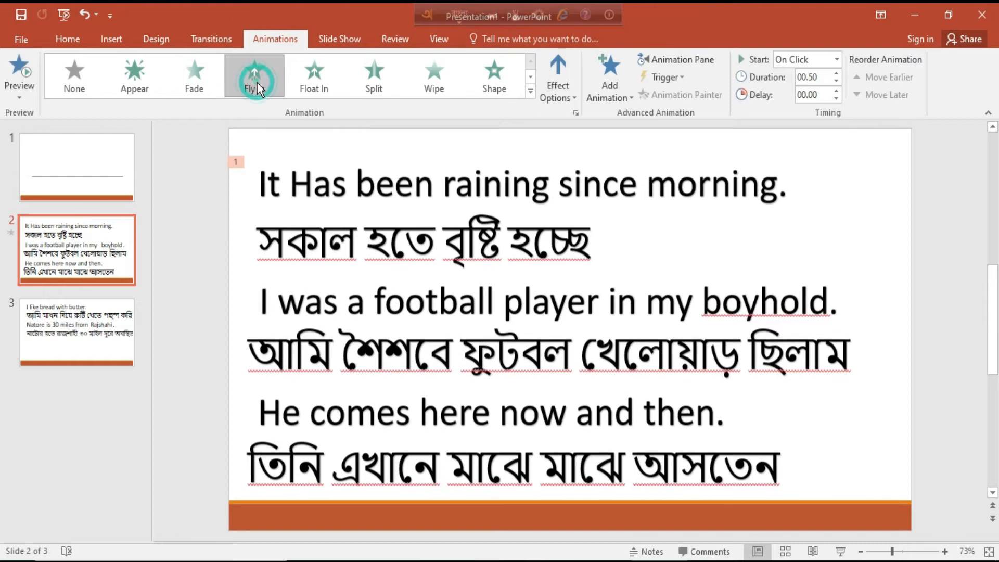
pyautogui.click(531, 93)
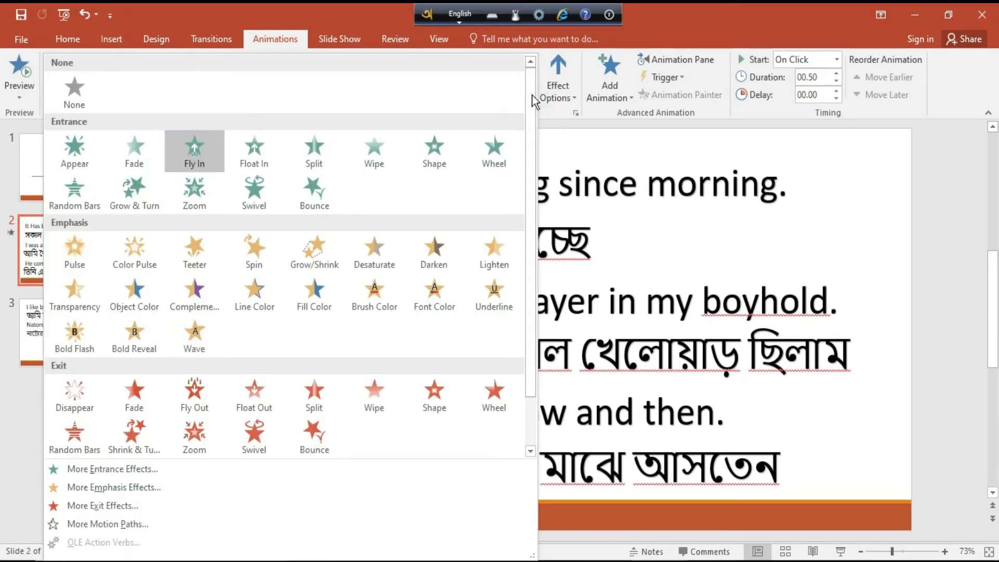
pyautogui.click(574, 100)
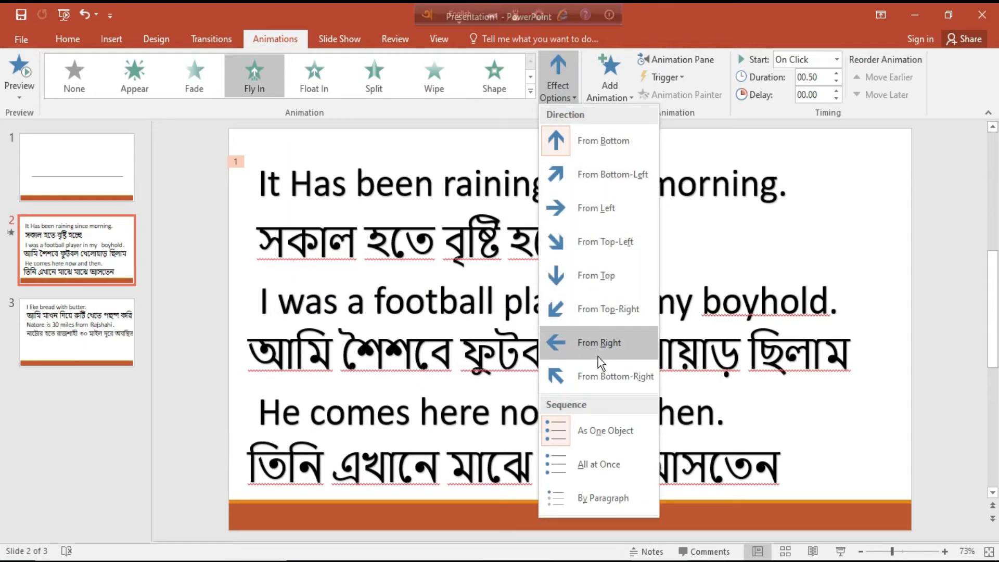
pyautogui.click(600, 282)
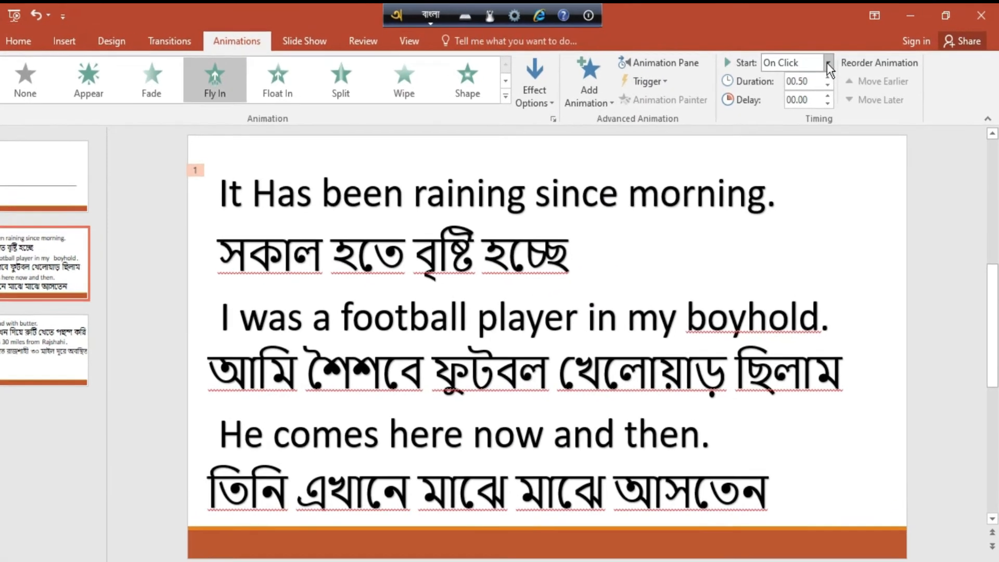
# - Set the first line's animation to start With Previous with a duration of 01.00 seconds
pyautogui.click(829, 64)
pyautogui.click(796, 94)
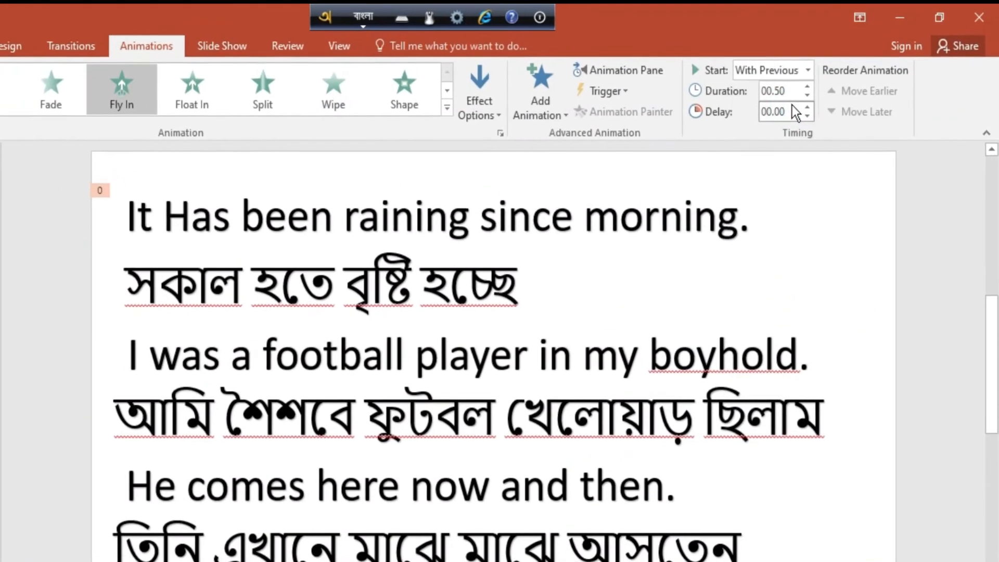
pyautogui.click(808, 86)
pyautogui.click(808, 87)
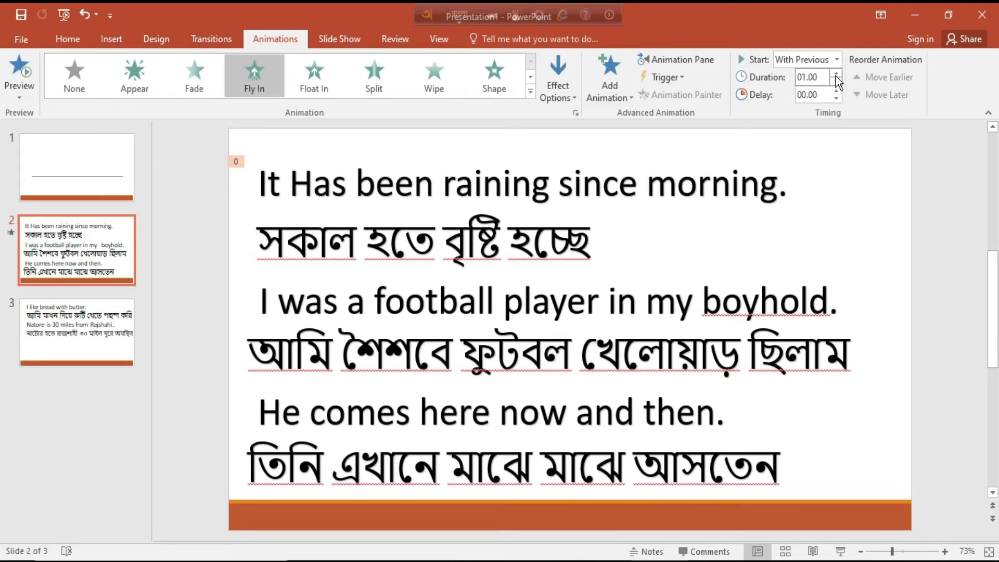
# - Apply a Fly In entrance animation with the From Top direction to the line "সকাল হতে বৃষ্টি হচ্ছে"
pyautogui.click(589, 234)
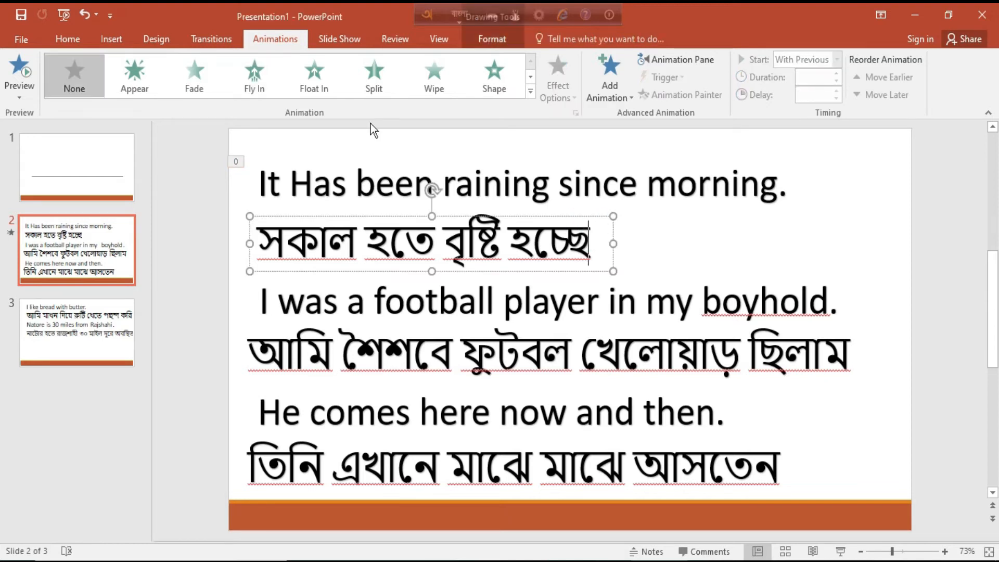
pyautogui.click(255, 84)
pyautogui.click(565, 91)
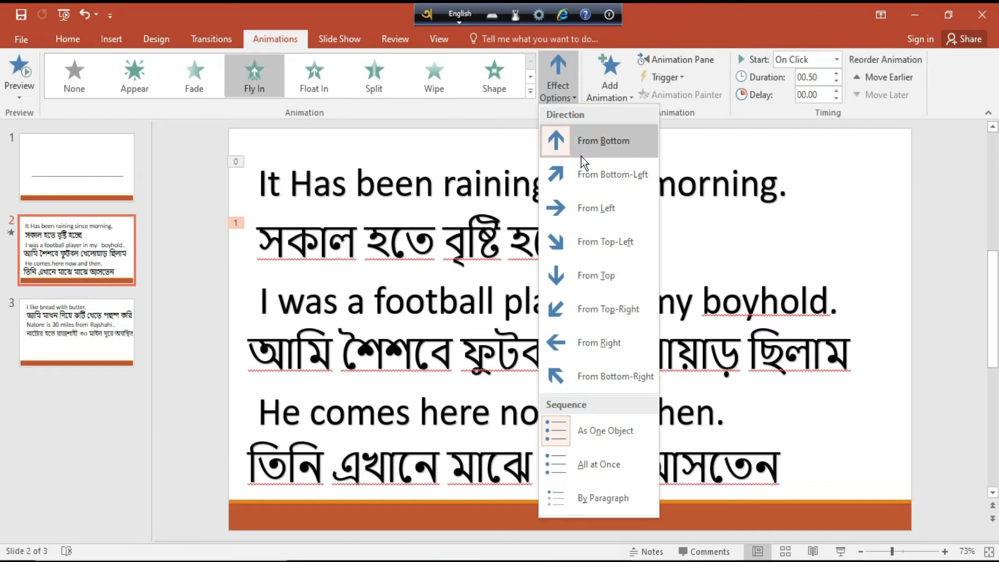
pyautogui.click(589, 273)
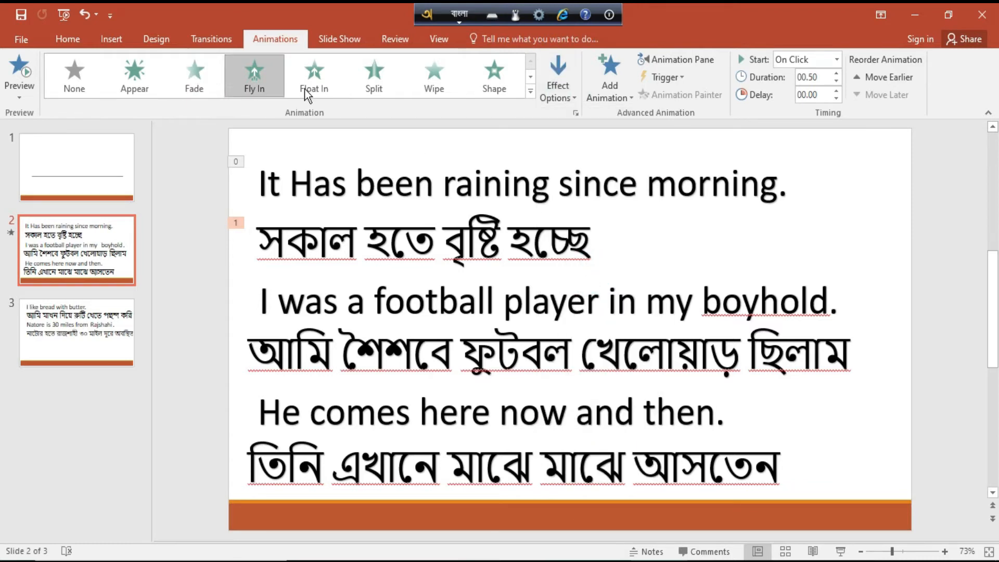
# - Set the animation of "সকাল হতে বৃষ্টি হচ্ছে" to start After Previous with a duration of 02.00 and a delay of 00.50 seconds
pyautogui.click(571, 96)
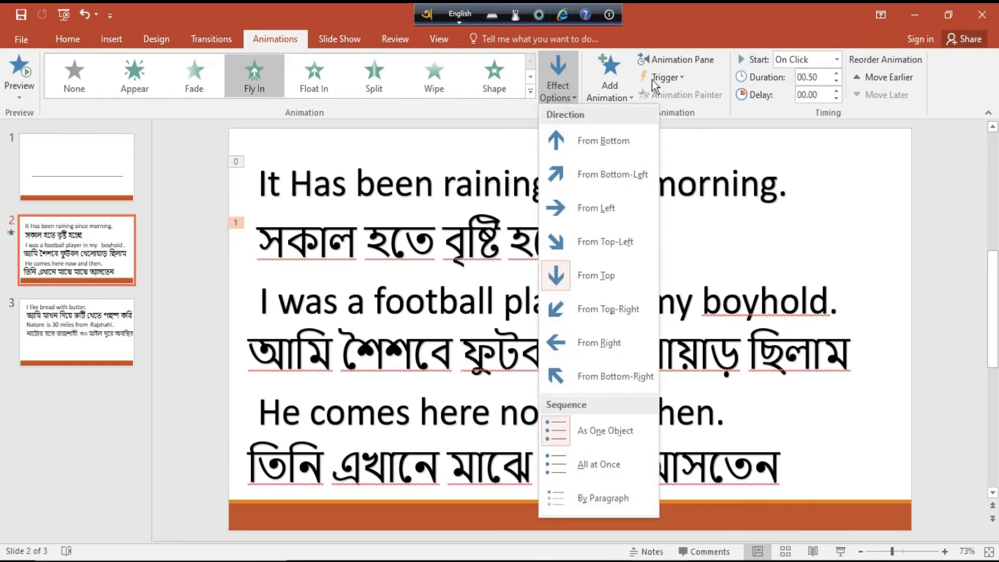
pyautogui.click(837, 60)
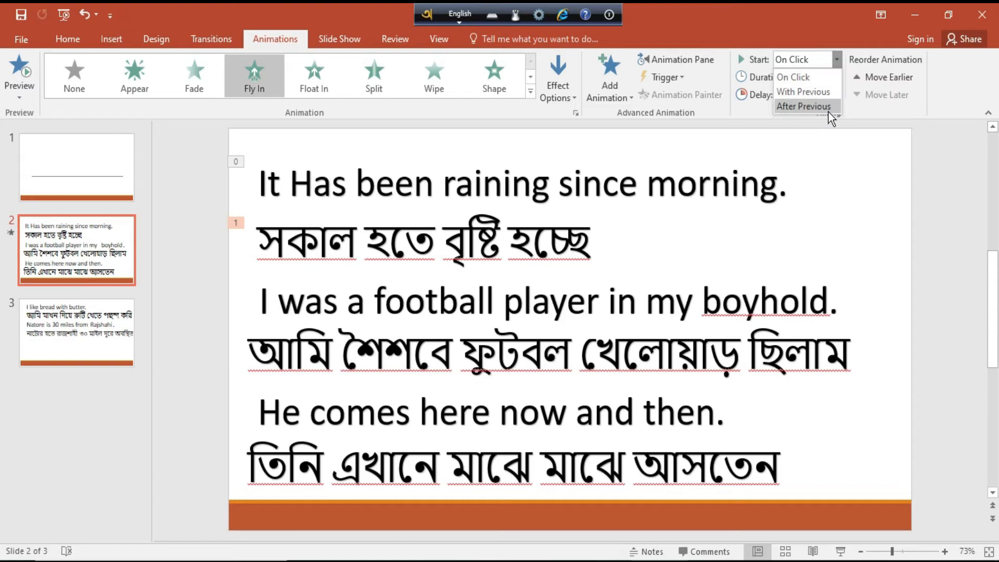
pyautogui.click(827, 106)
pyautogui.click(837, 74)
pyautogui.click(836, 74)
pyautogui.click(836, 74)
pyautogui.click(837, 73)
pyautogui.click(836, 74)
pyautogui.click(836, 74)
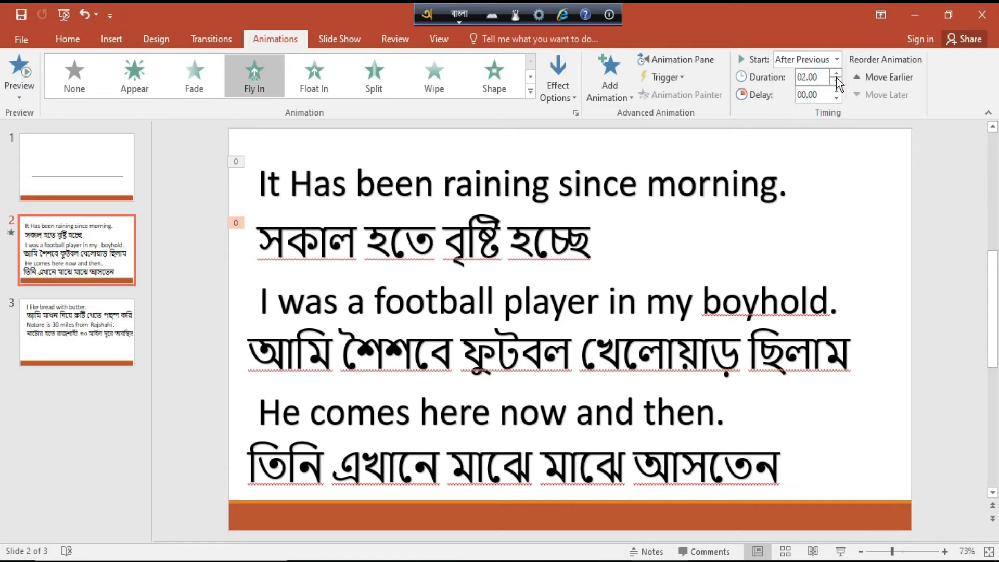
pyautogui.click(836, 91)
pyautogui.click(836, 92)
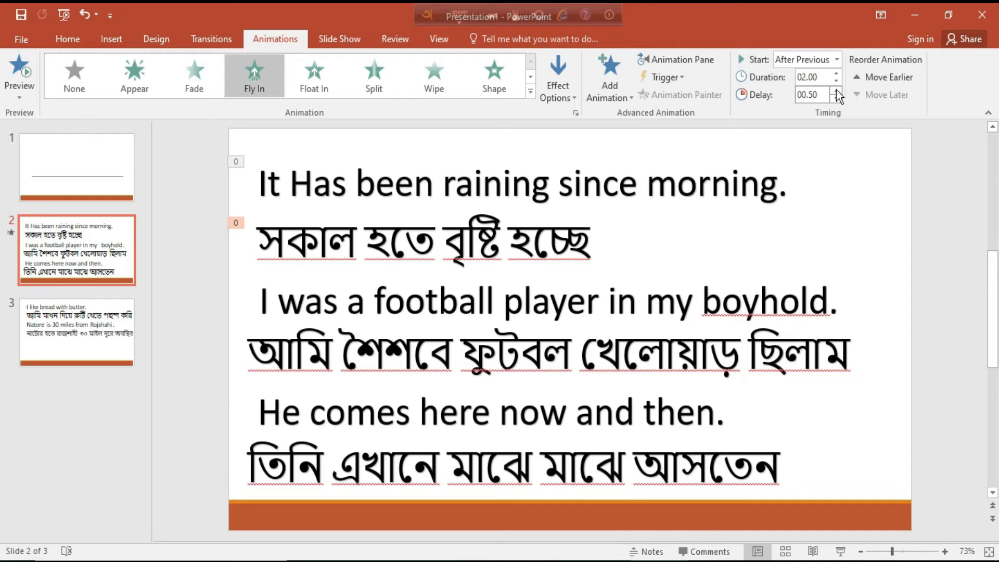
# - Apply a Fly In entrance animation with the From Top direction to "I was a football player in my boyhold."
pyautogui.click(776, 289)
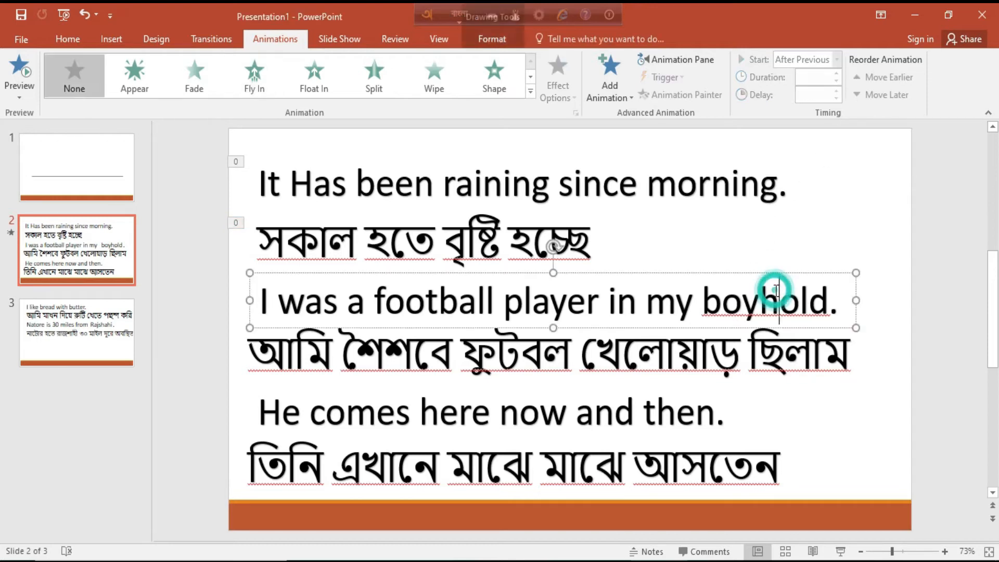
pyautogui.click(254, 75)
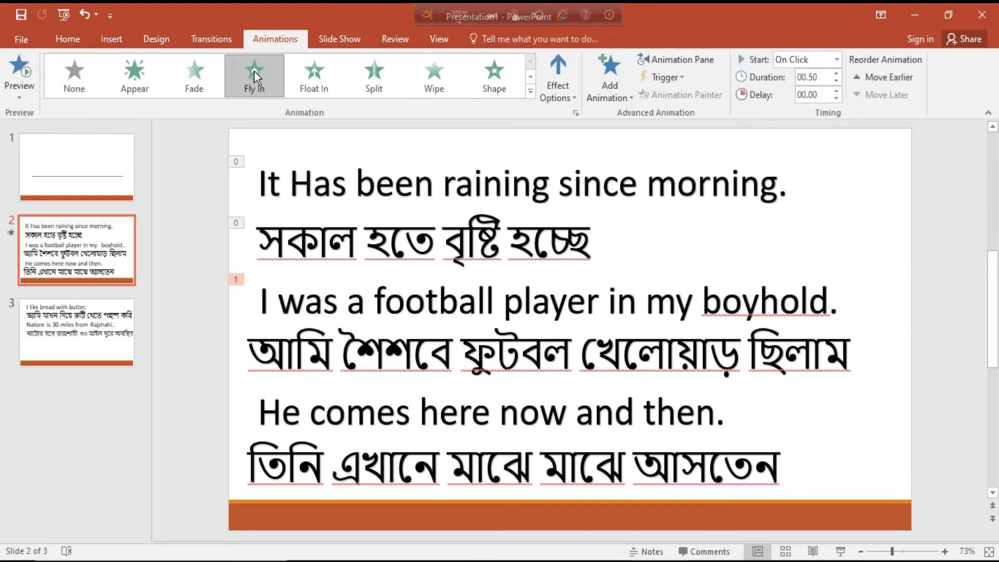
pyautogui.click(574, 93)
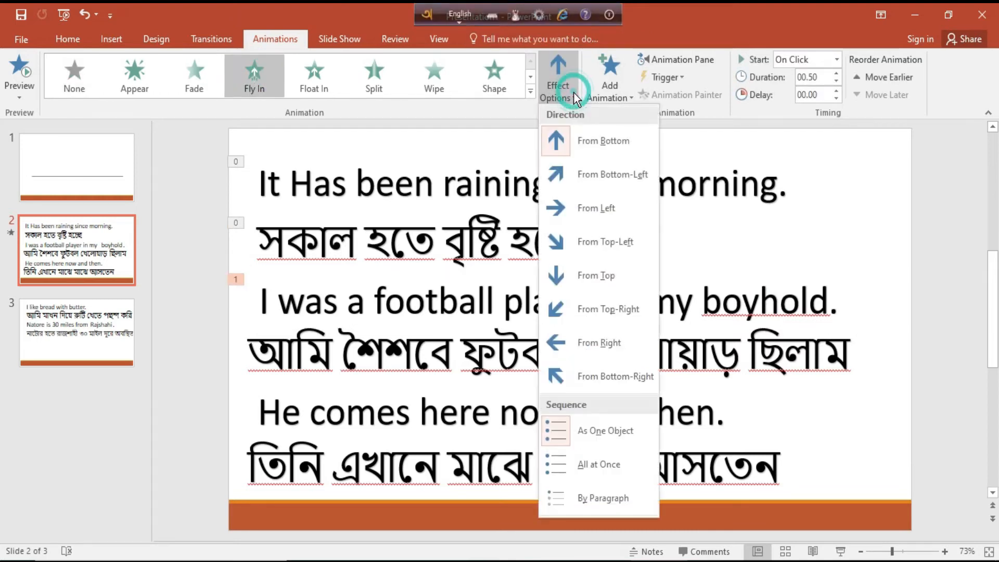
pyautogui.click(595, 280)
# - Set the English football line's animation to start After Previous with a duration of 02.00 and a delay of 00.50 seconds
pyautogui.click(837, 60)
pyautogui.click(825, 106)
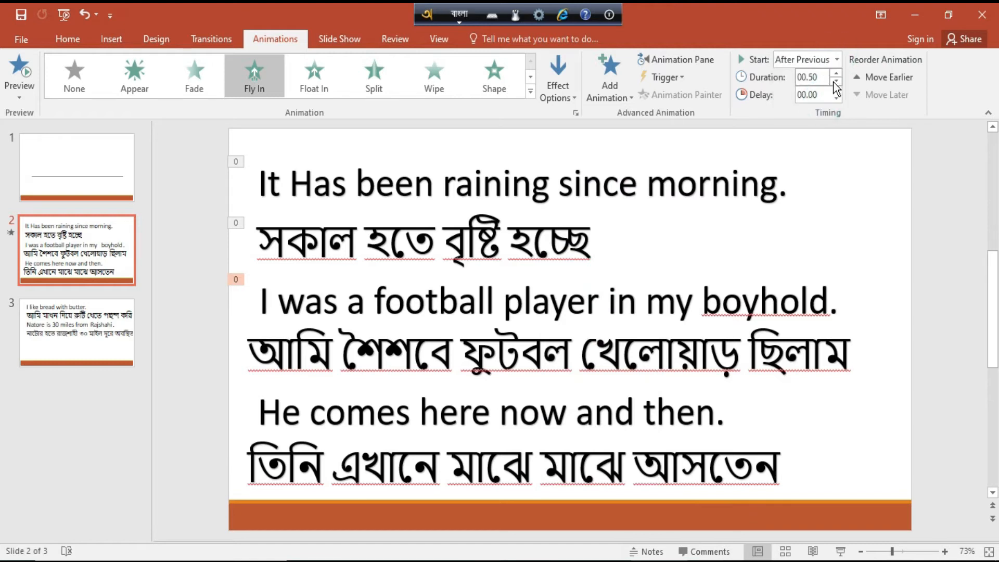
pyautogui.click(834, 74)
pyautogui.click(834, 74)
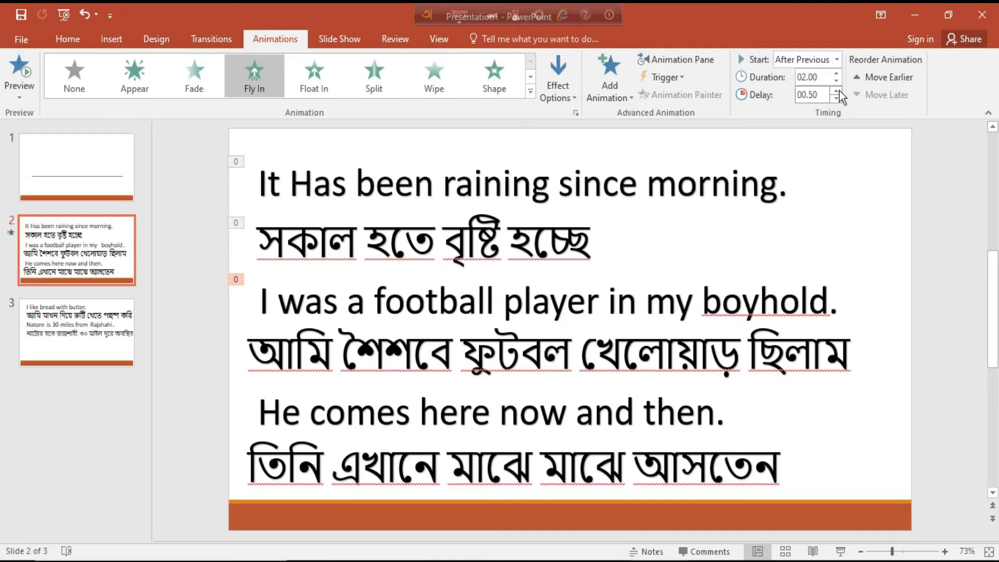
# - Apply a Fly In entrance animation with the From Top direction to the line "আমি শৈশবে ফুটবল খেলোয়াড় ছিলাম"
pyautogui.click(853, 349)
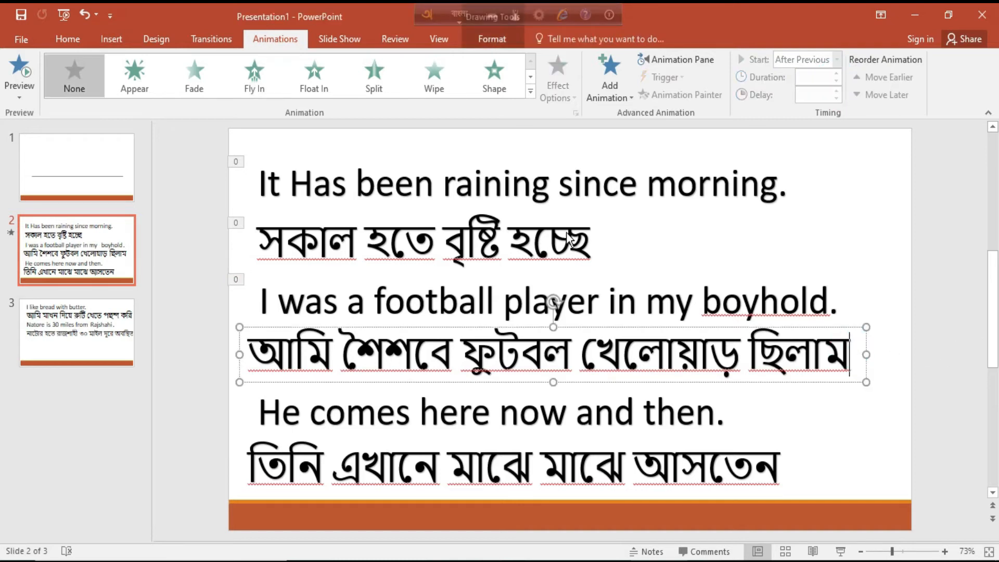
pyautogui.click(254, 75)
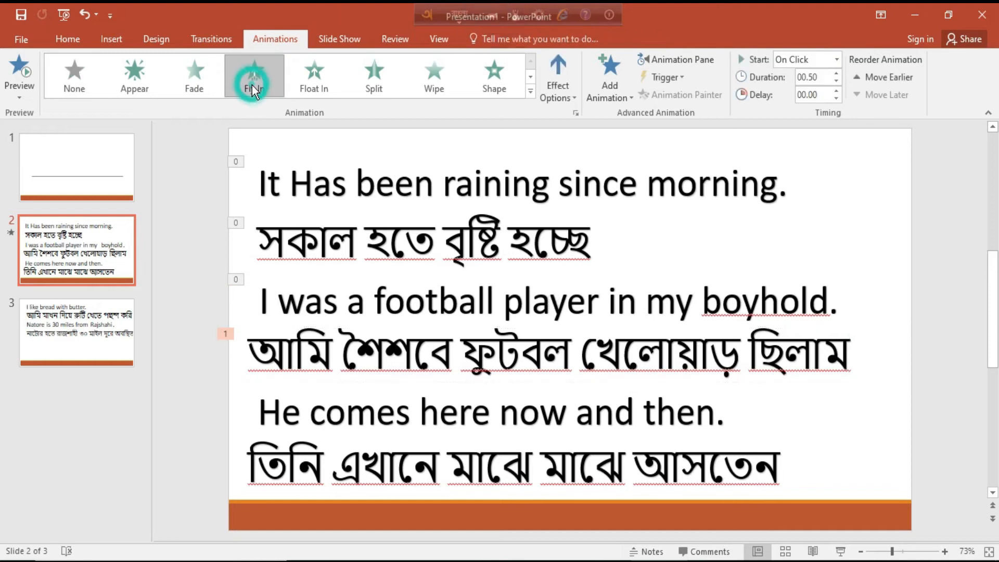
pyautogui.click(562, 96)
pyautogui.click(585, 276)
# - Set the Bengali football line's animation to start After Previous with a duration of 02.00 and a delay of 00.50 seconds
pyautogui.click(837, 60)
pyautogui.click(825, 106)
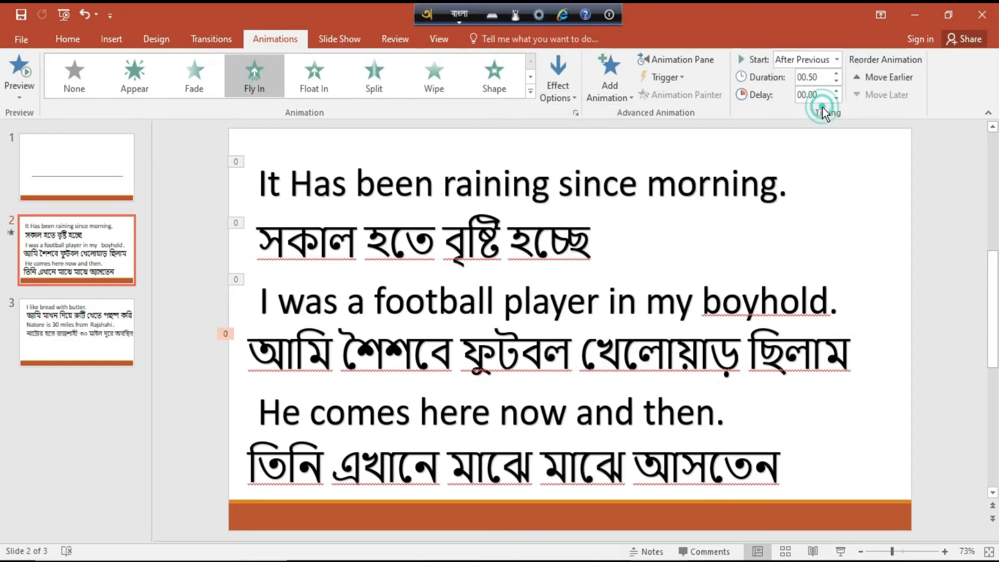
pyautogui.click(836, 74)
pyautogui.click(837, 92)
pyautogui.click(837, 93)
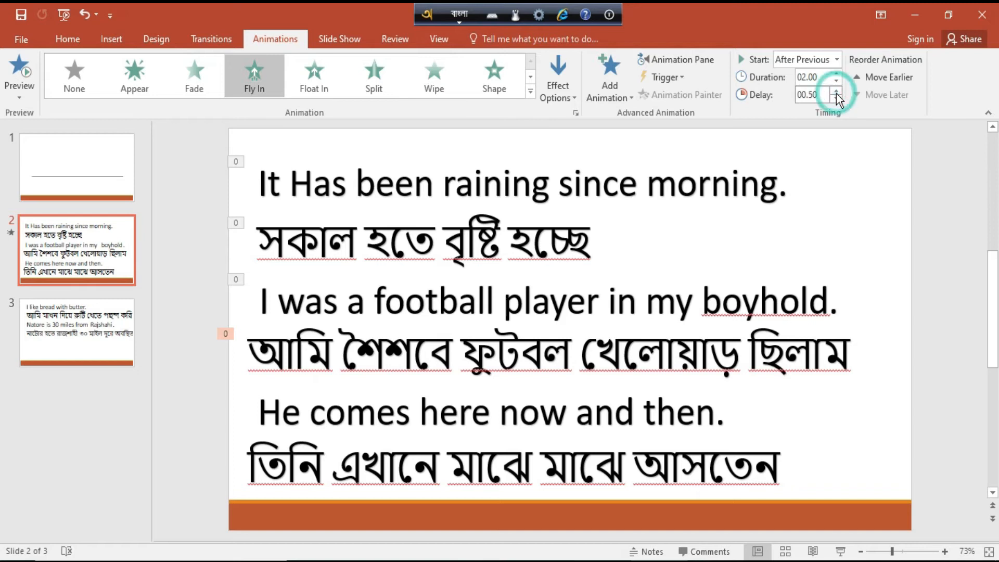
# - Apply a Fly In entrance animation with the From Top direction to "He comes here now and then."
pyautogui.click(706, 411)
pyautogui.click(255, 78)
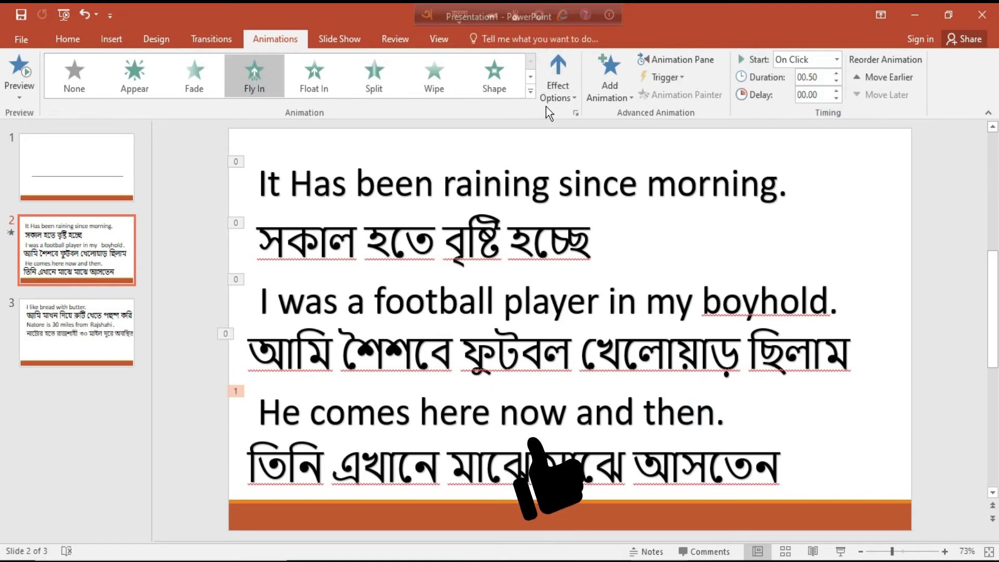
pyautogui.click(558, 94)
pyautogui.click(582, 281)
# - Set the animation of "He comes here now and then." to start After Previous and lengthen its duration to match the preceding lines
pyautogui.click(837, 60)
pyautogui.click(829, 107)
pyautogui.click(836, 75)
pyautogui.click(837, 74)
pyautogui.click(837, 74)
pyautogui.click(837, 75)
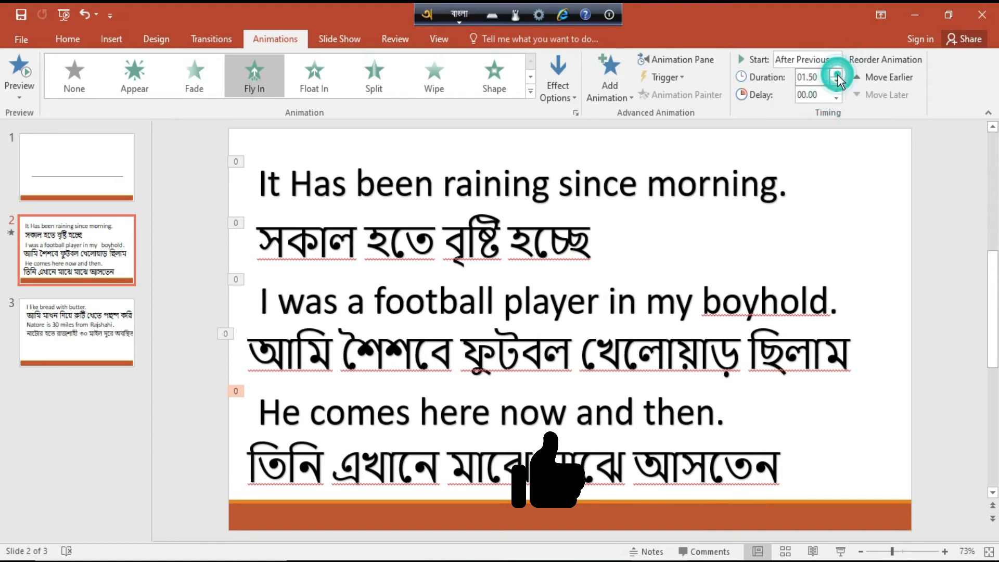
pyautogui.click(837, 75)
pyautogui.click(837, 74)
# - Select the line "তিনি এখানে মাঝে মাঝে আসতেন" on slide 2
pyautogui.click(517, 417)
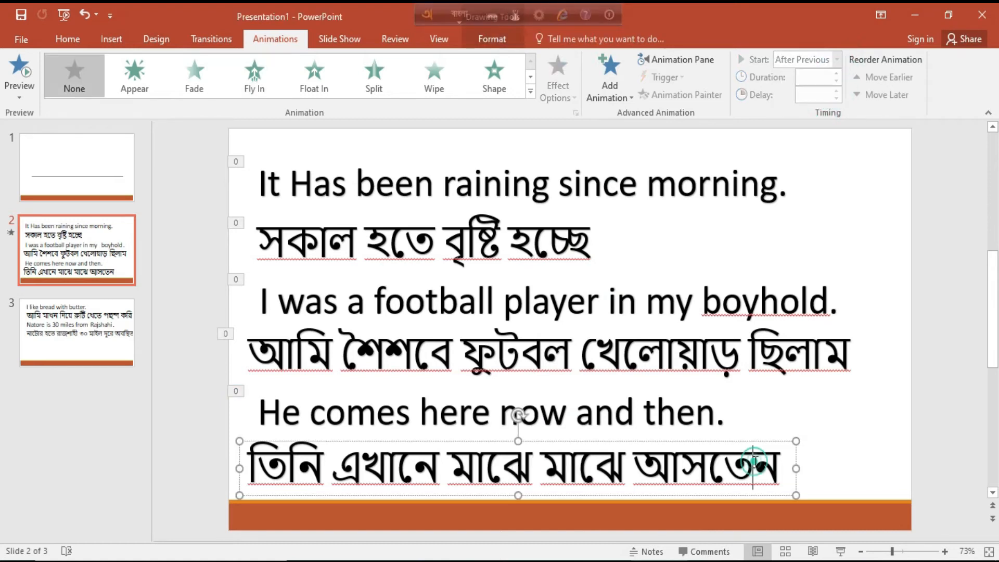